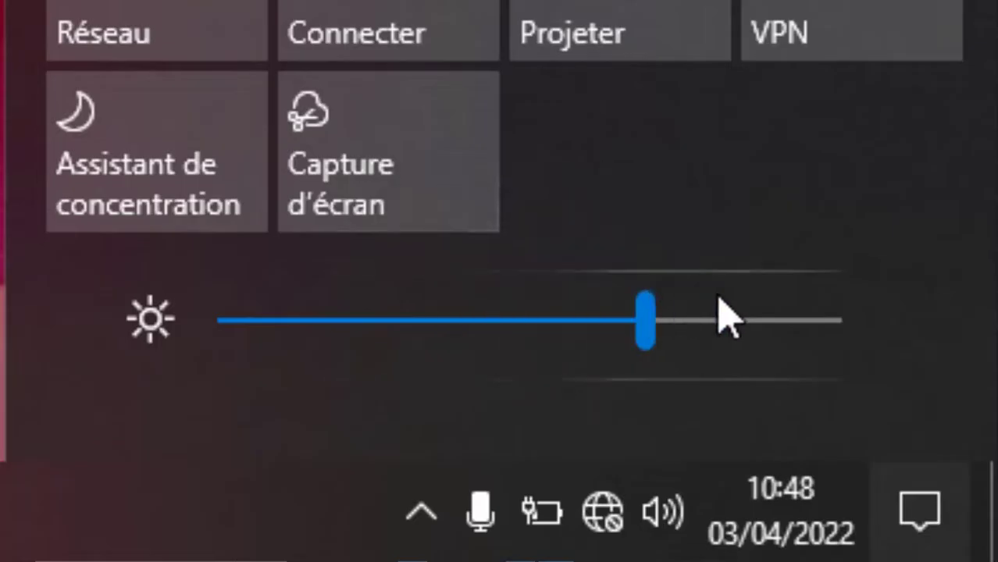
# Step: Try several screen brightness levels in the notification centre's quick settings
pyautogui.moveTo(916, 489); pyautogui.dragTo(933, 491)
pyautogui.moveTo(775, 319); pyautogui.dragTo(728, 328)
pyautogui.click(479, 340)
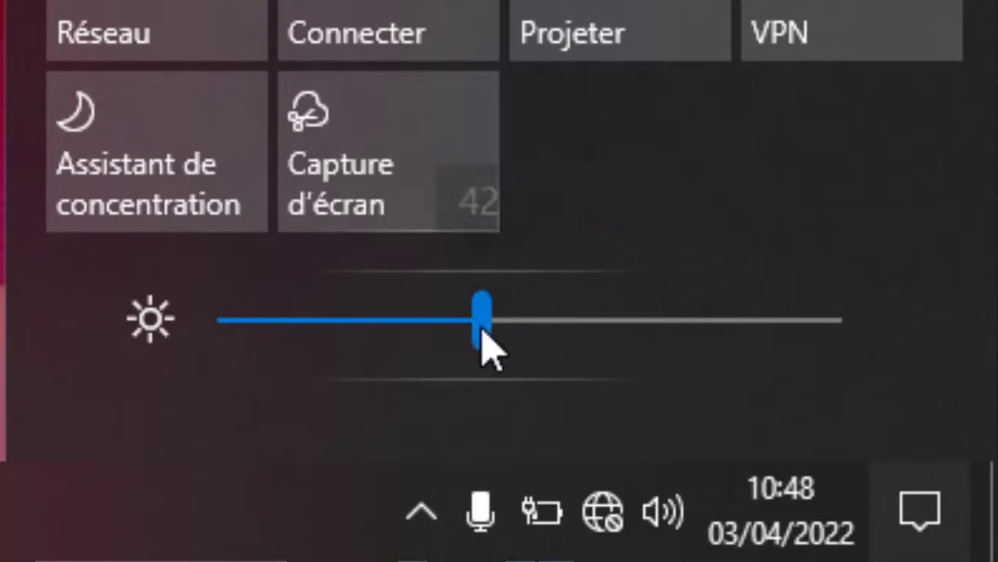
pyautogui.click(589, 334)
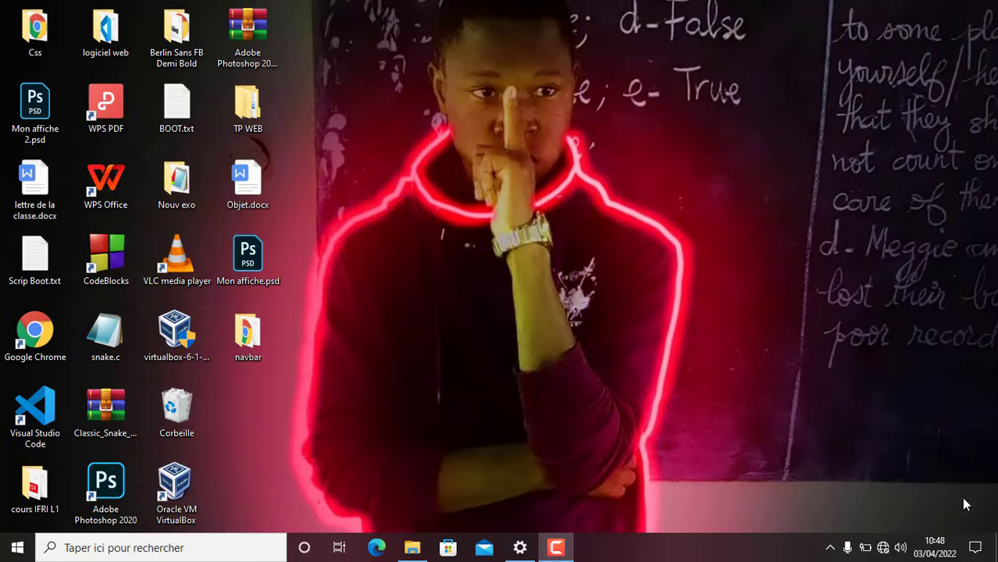
# Step: Reopen the notification centre and repeatedly raise and lower the screen brightness to test whether the display responds
pyautogui.click(976, 549)
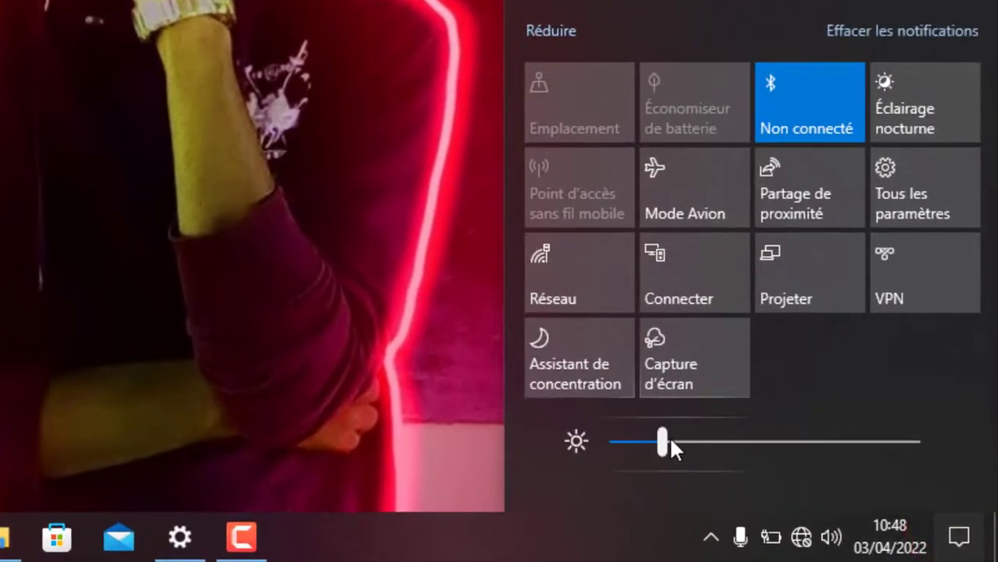
pyautogui.click(781, 485)
pyautogui.moveTo(681, 441); pyautogui.dragTo(824, 436)
pyautogui.click(878, 437)
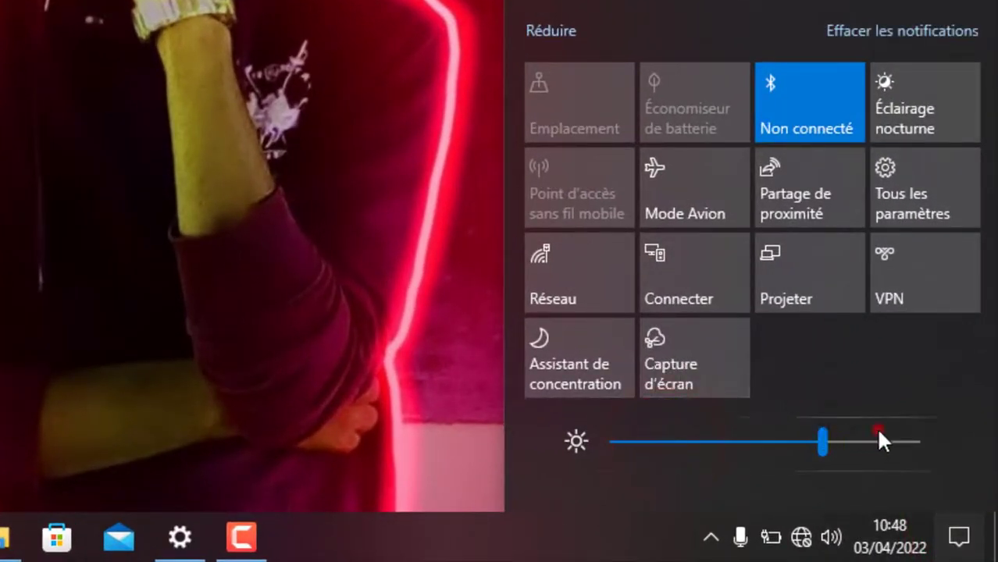
pyautogui.moveTo(902, 445); pyautogui.dragTo(834, 446)
pyautogui.click(894, 441)
pyautogui.moveTo(738, 445); pyautogui.dragTo(792, 443)
pyautogui.moveTo(863, 442); pyautogui.dragTo(674, 443)
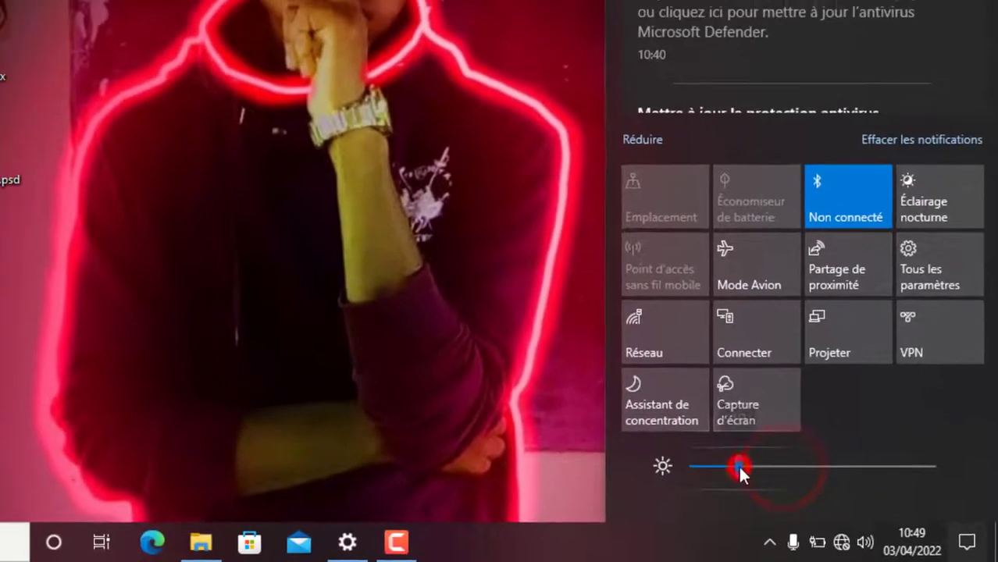
pyautogui.moveTo(740, 471); pyautogui.dragTo(874, 494)
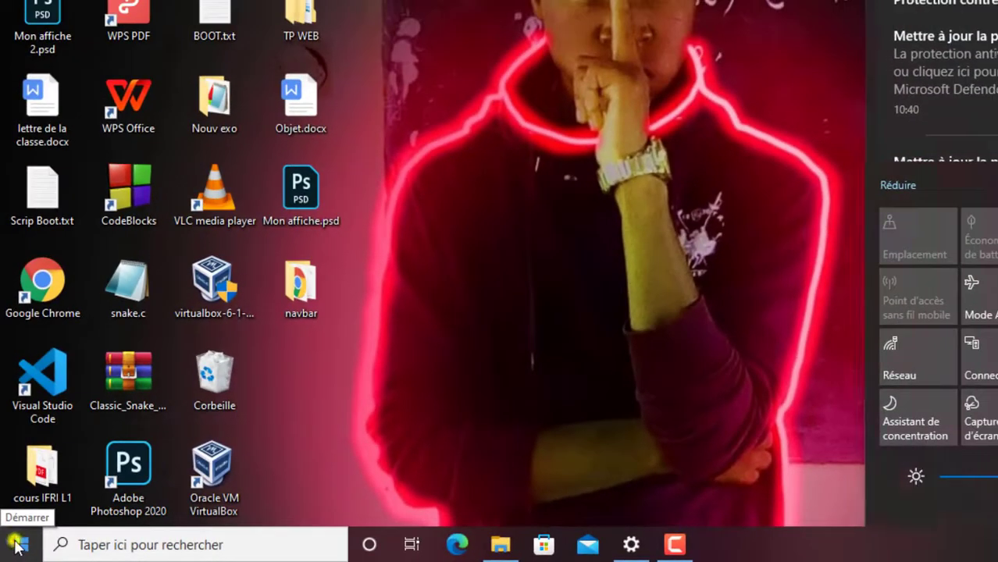
# Step: Open the Device Manager (Gestionnaire de périphériques) and expand the Moniteurs category
pyautogui.rightClick(17, 545)
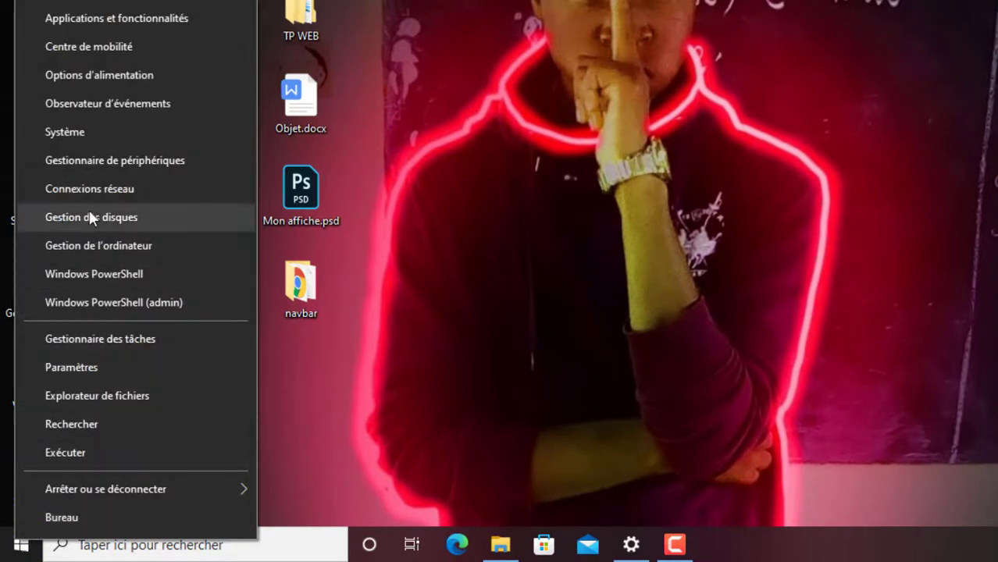
pyautogui.click(104, 154)
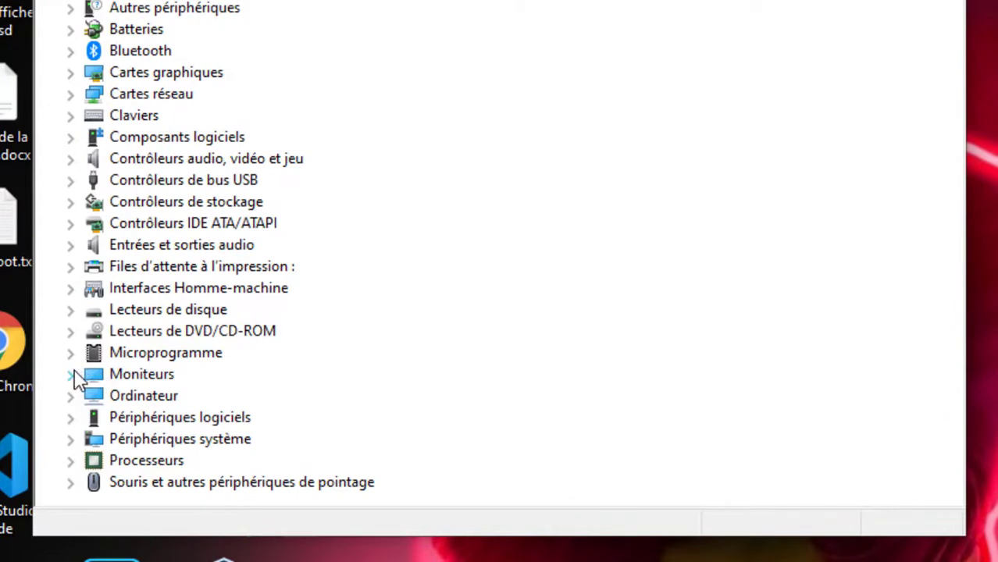
pyautogui.click(78, 374)
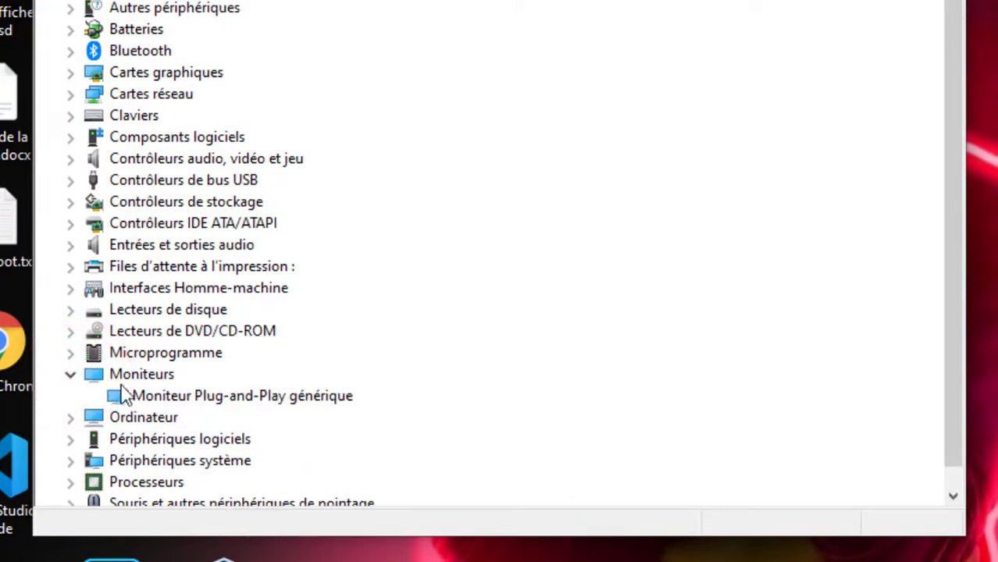
# Step: Update the monitor's driver manually with Moniteur Plug-and-Play générique from the computer's list of available drivers, and close the Device Manager
pyautogui.rightClick(191, 398)
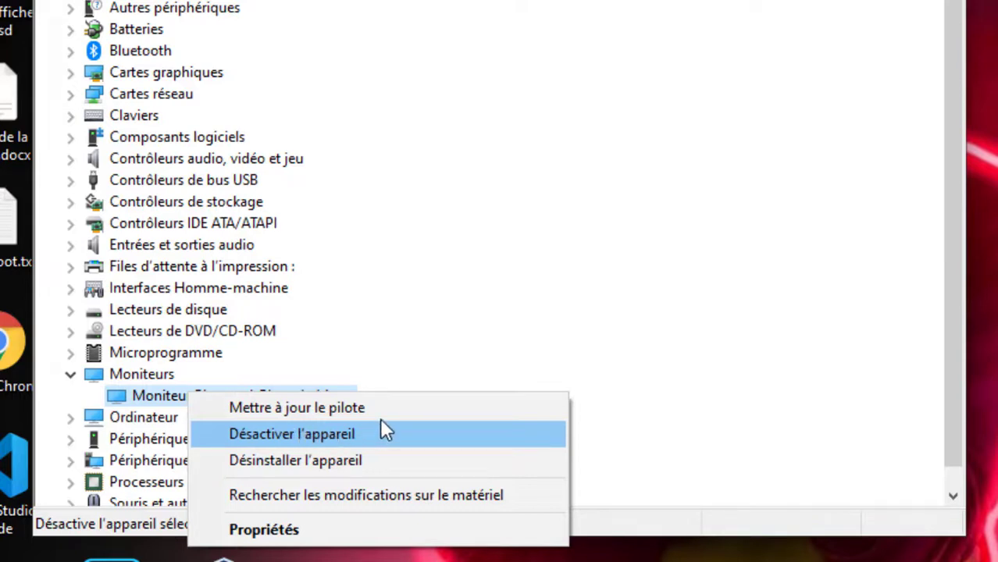
pyautogui.click(299, 408)
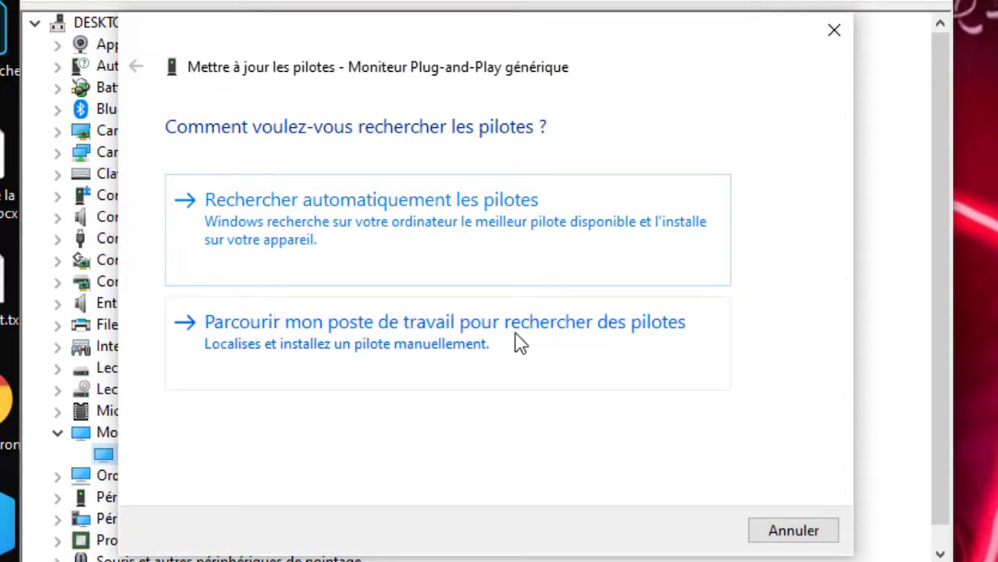
pyautogui.click(358, 366)
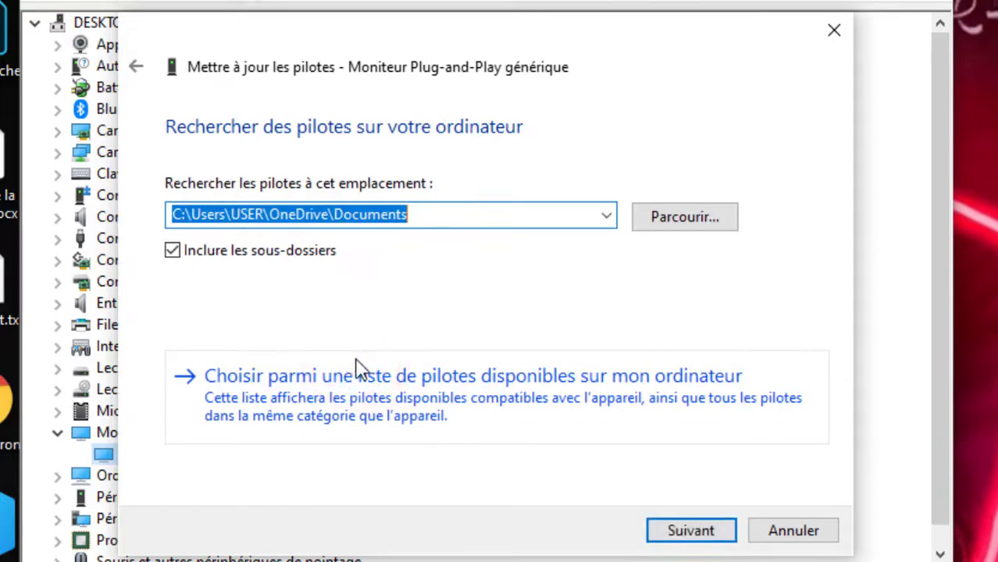
pyautogui.click(271, 412)
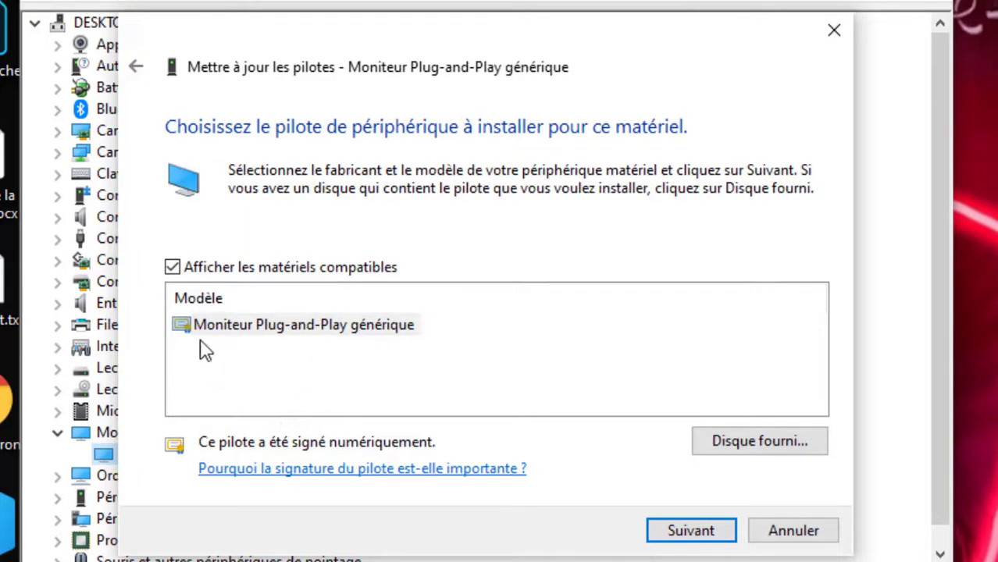
pyautogui.click(271, 326)
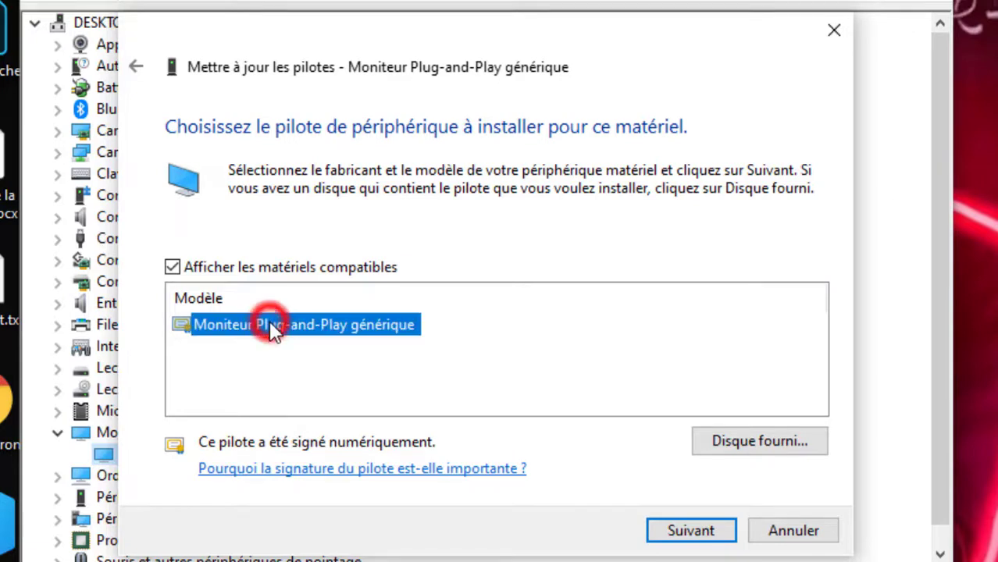
pyautogui.click(668, 533)
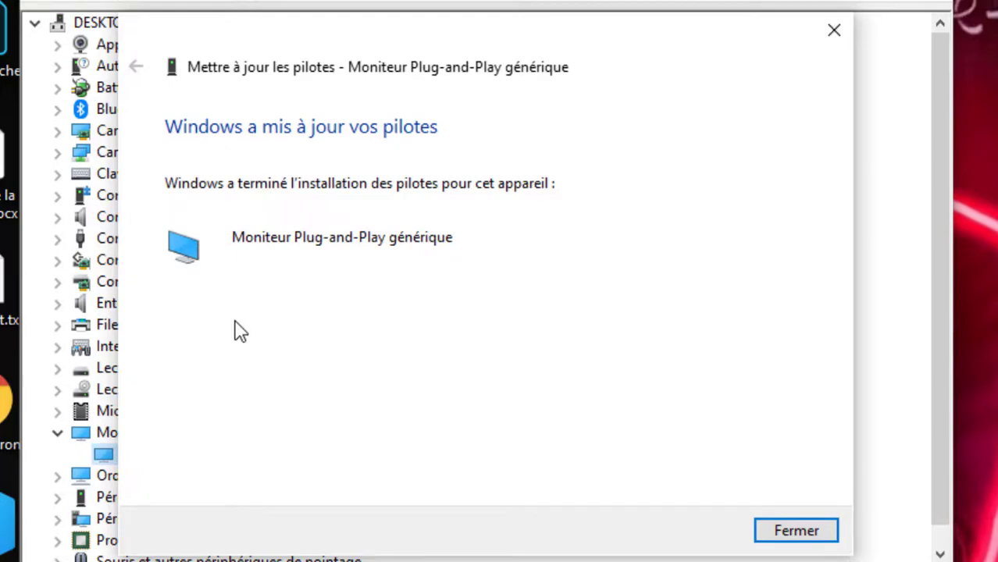
pyautogui.click(816, 534)
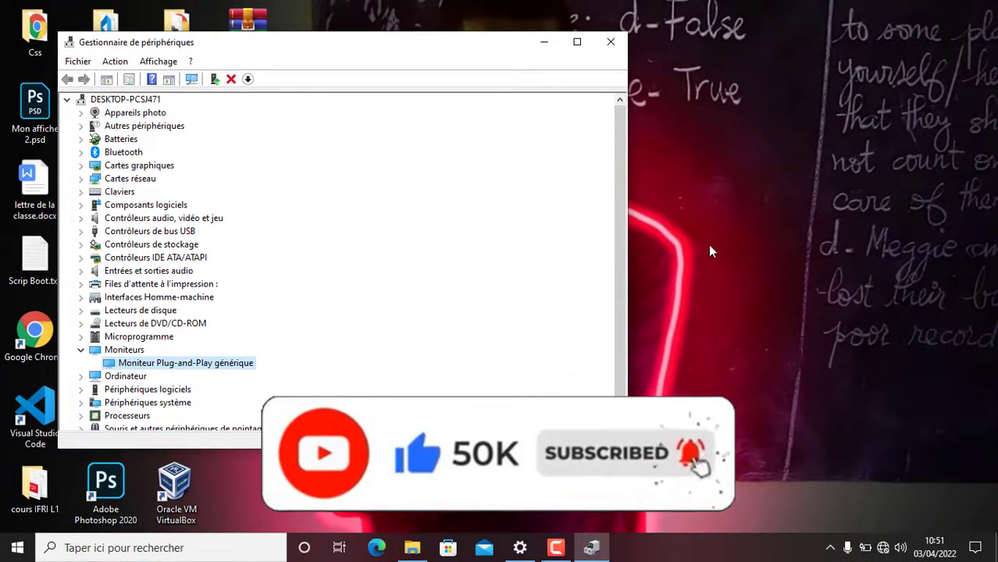
pyautogui.click(611, 42)
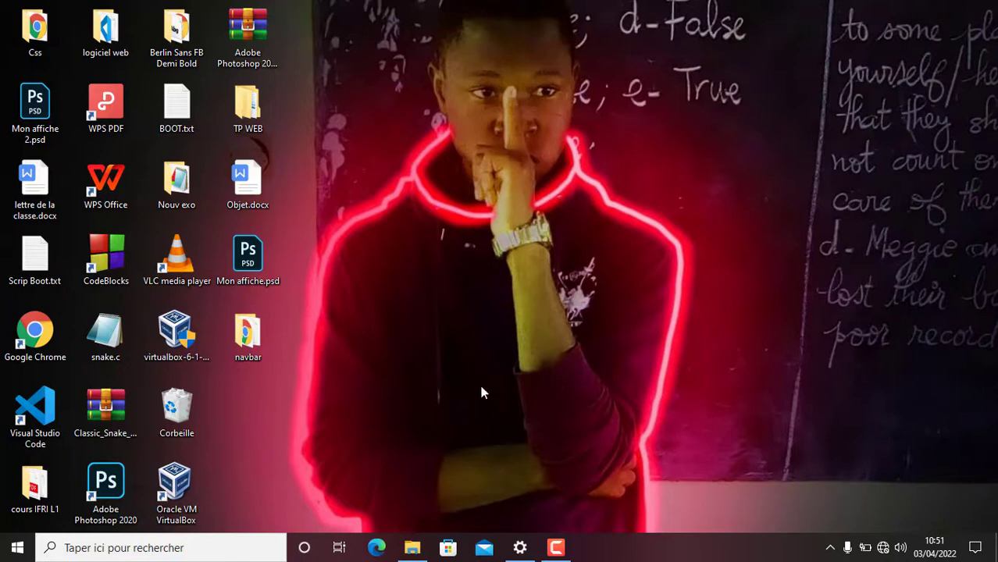
# Step: Reopen the Device Manager and expand the Cartes graphiques category
pyautogui.rightClick(11, 551)
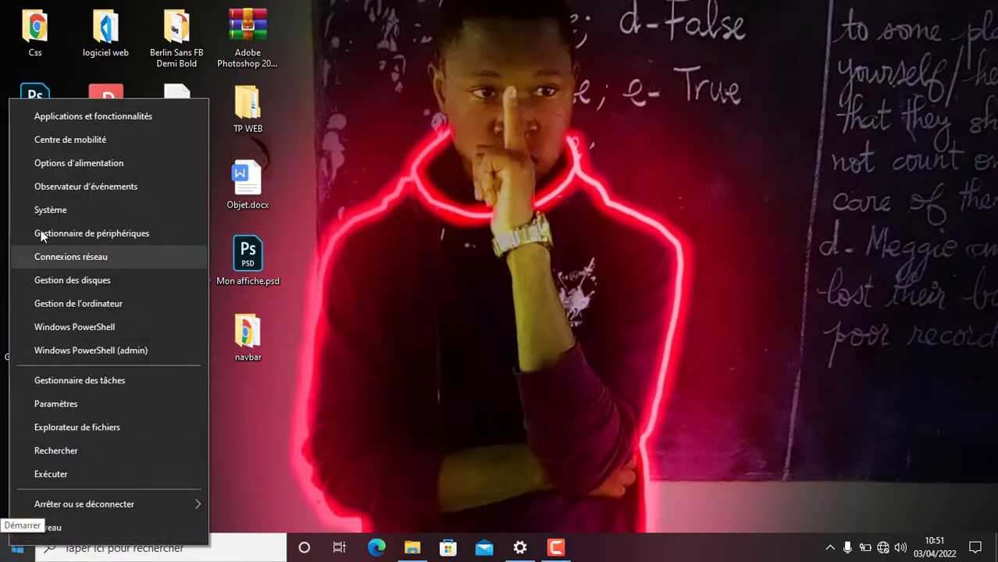
pyautogui.click(94, 233)
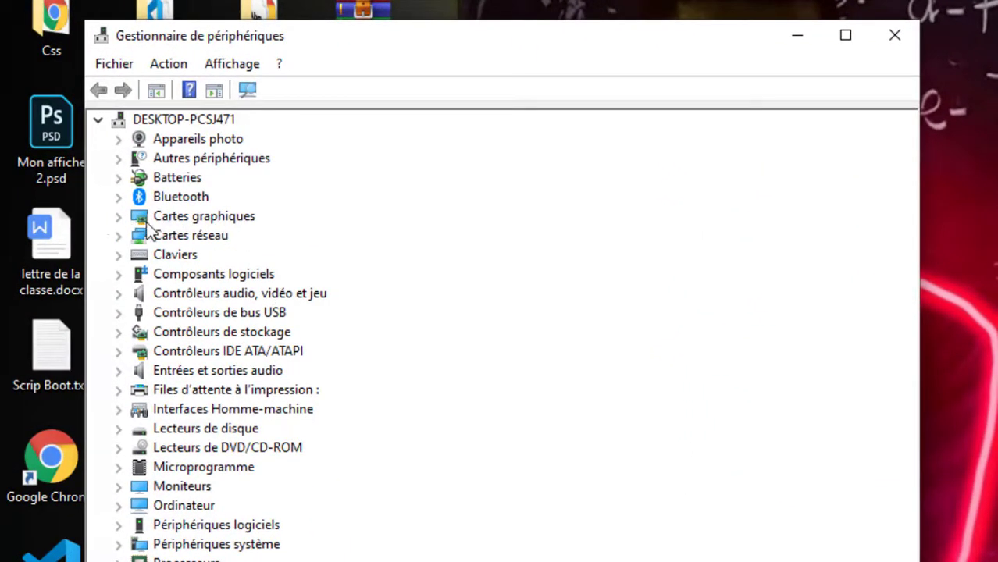
pyautogui.click(119, 216)
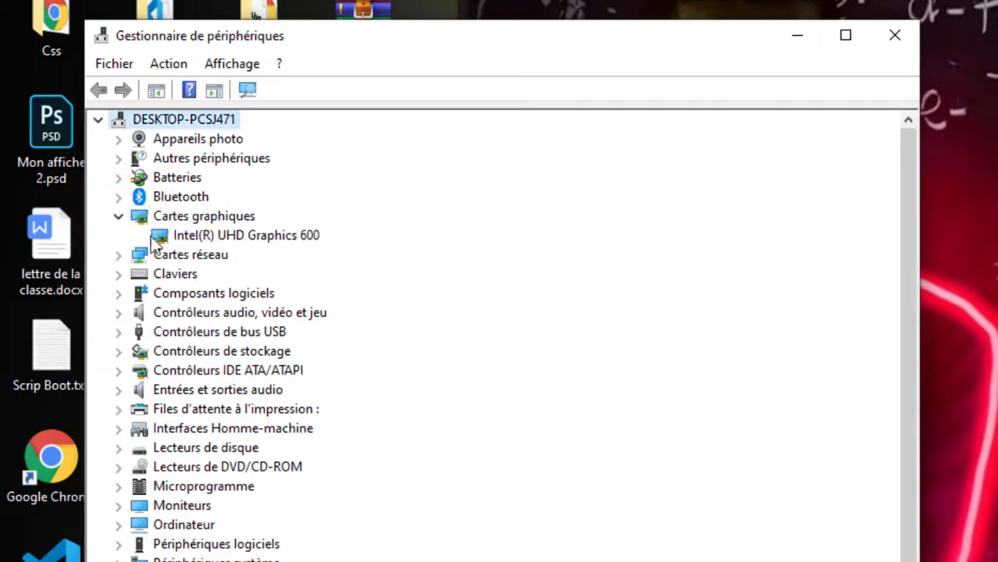
# Step: Run a manual driver update for Intel(R) UHD Graphics 600 from C:\Users\USER\OneDrive\Documents with subfolders included, and close the Device Manager
pyautogui.rightClick(214, 236)
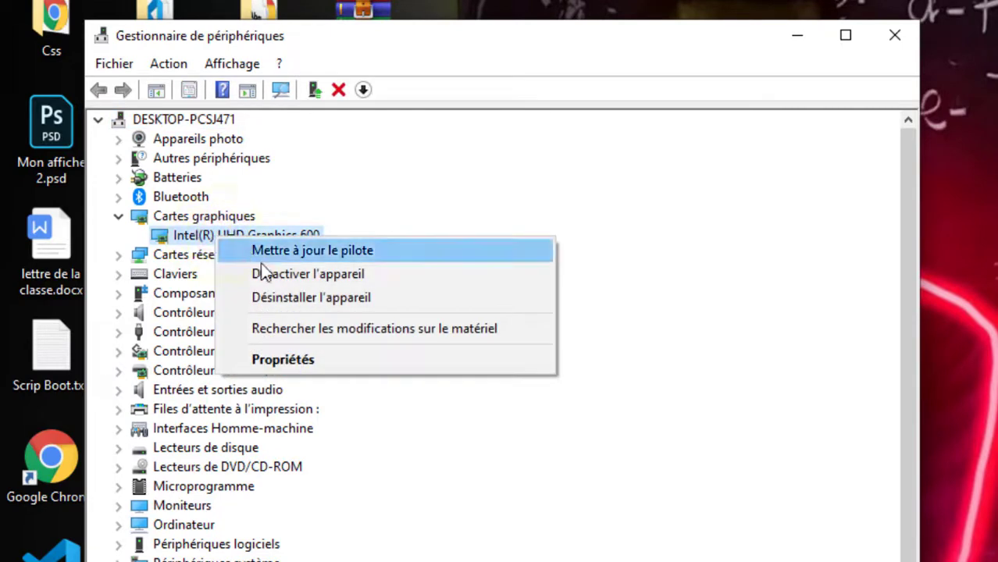
pyautogui.click(352, 250)
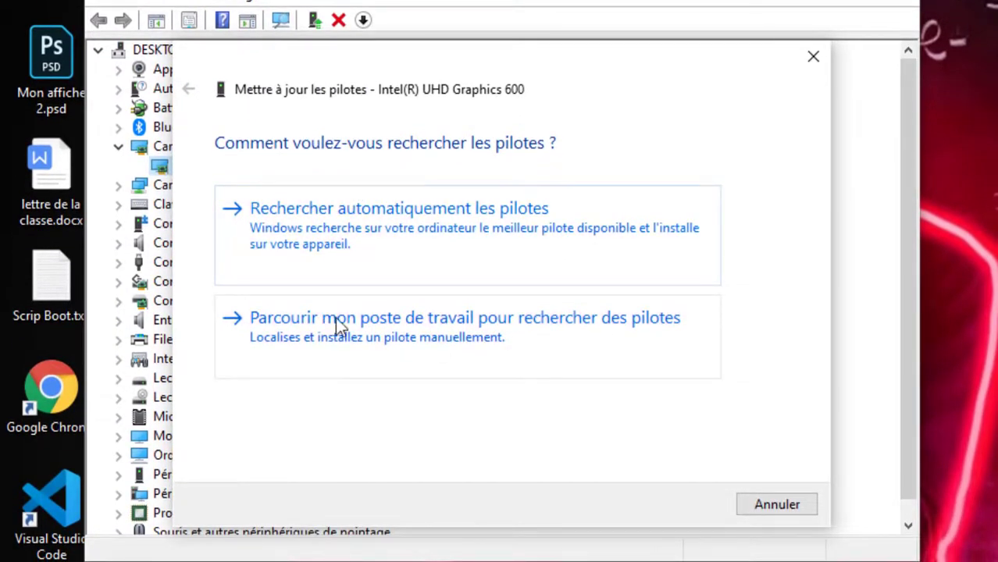
pyautogui.click(437, 338)
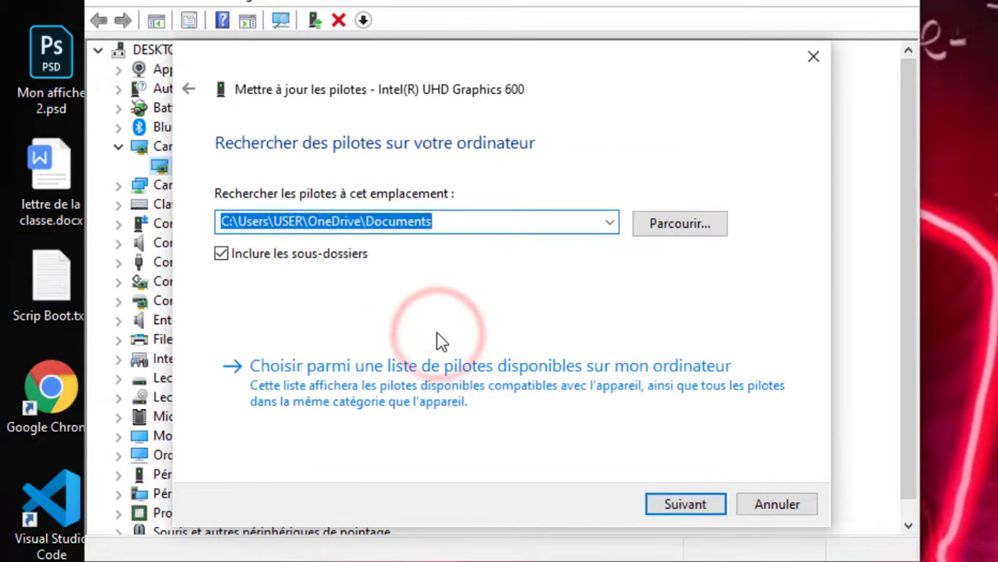
pyautogui.click(699, 503)
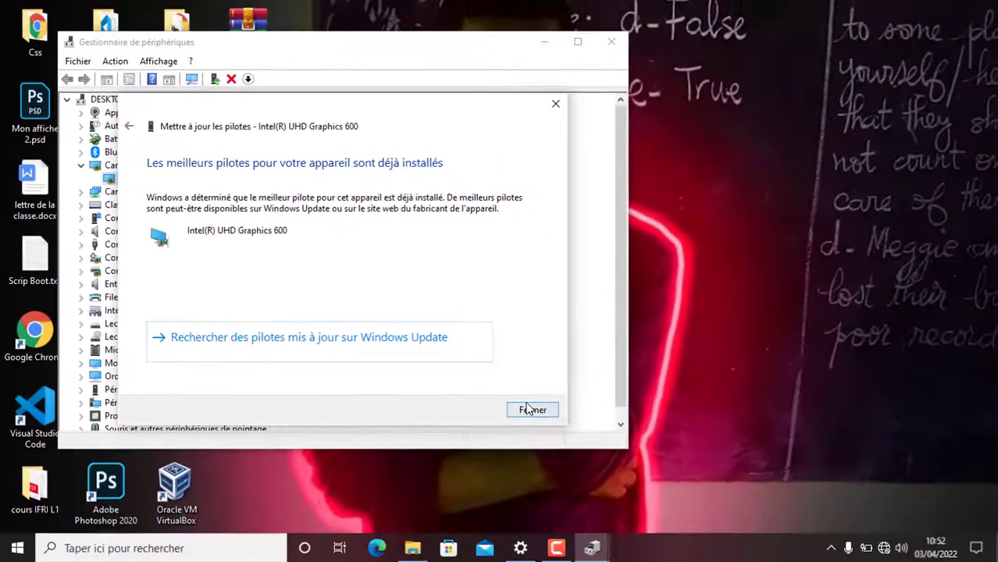
pyautogui.click(770, 498)
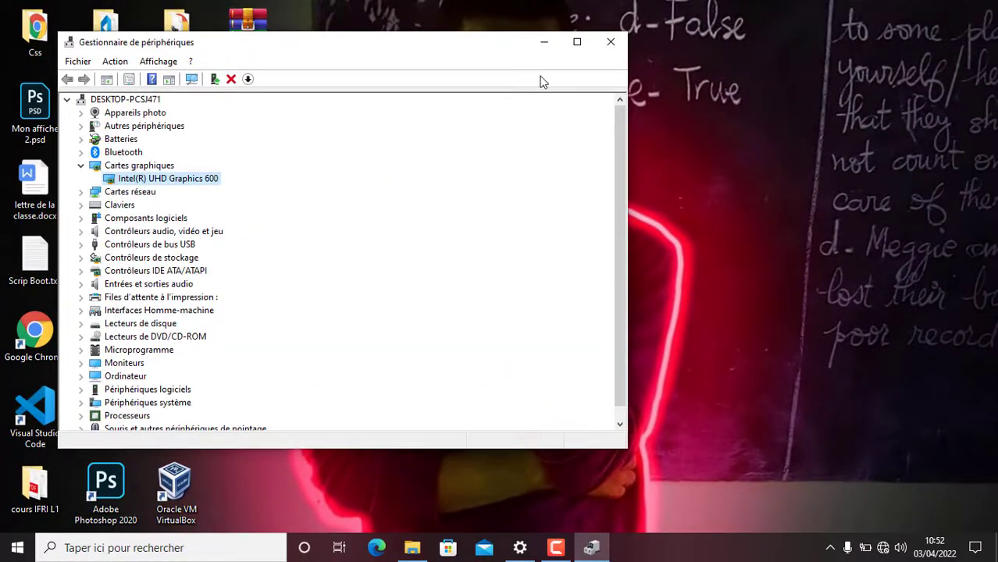
pyautogui.click(608, 43)
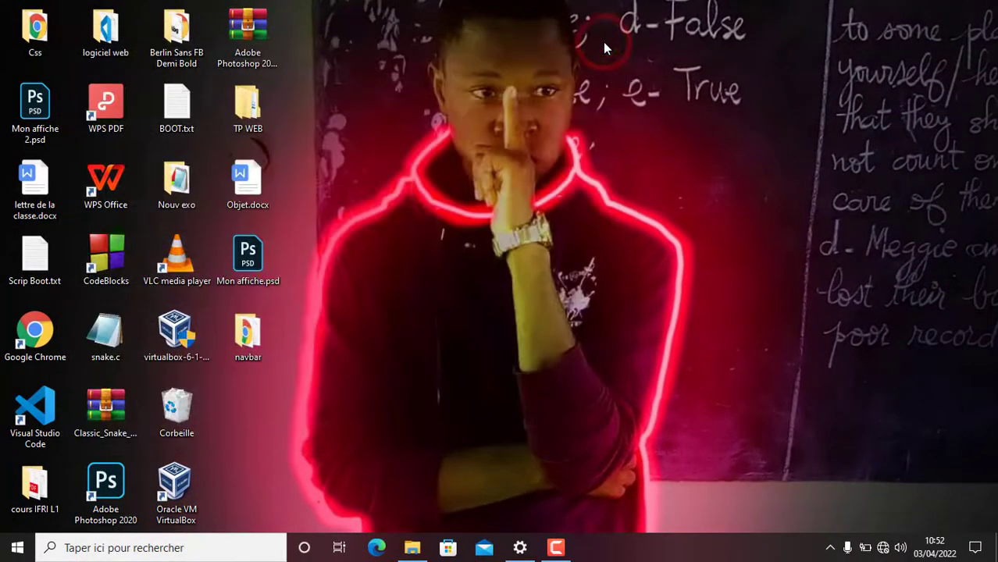